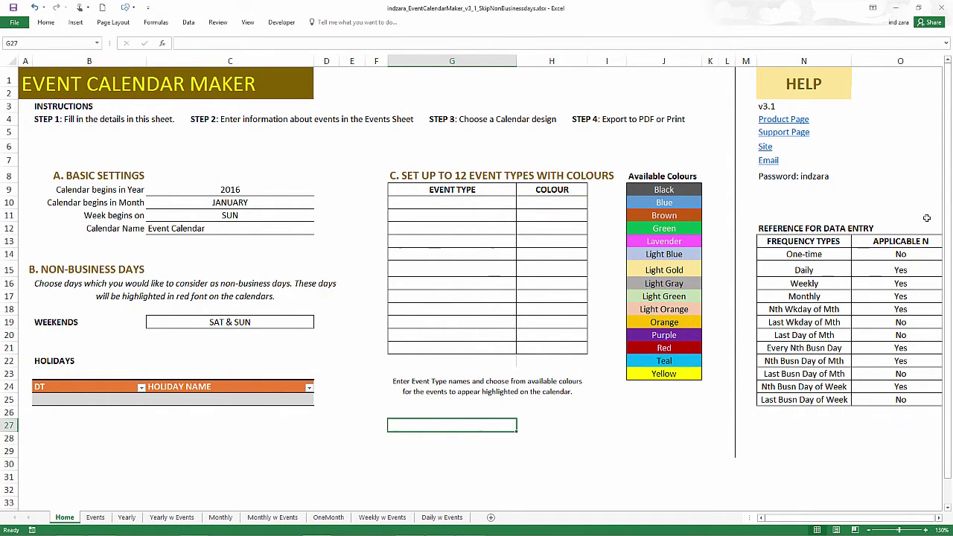
- Add a Meeting event type with the colour Blue in the first row of the event types table
click(502, 202)
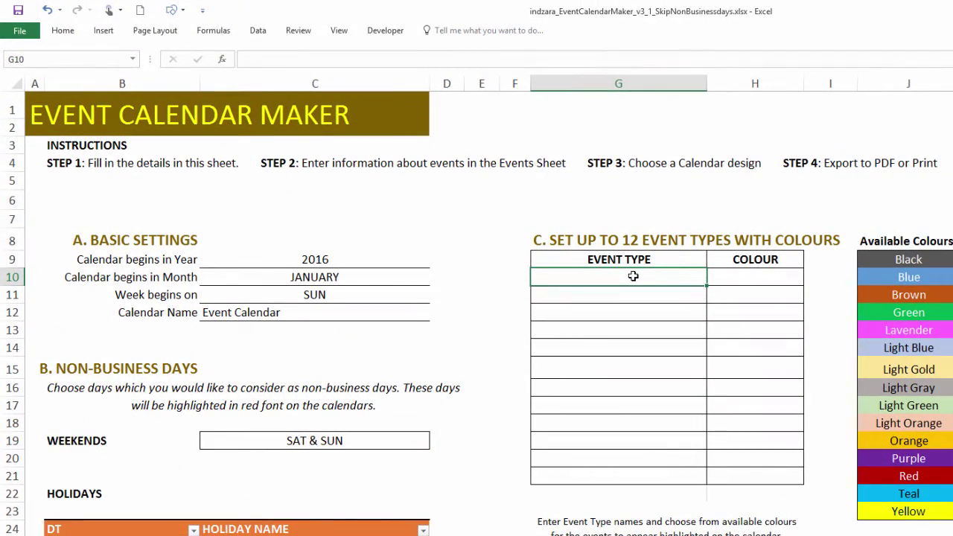
text(Meeting)
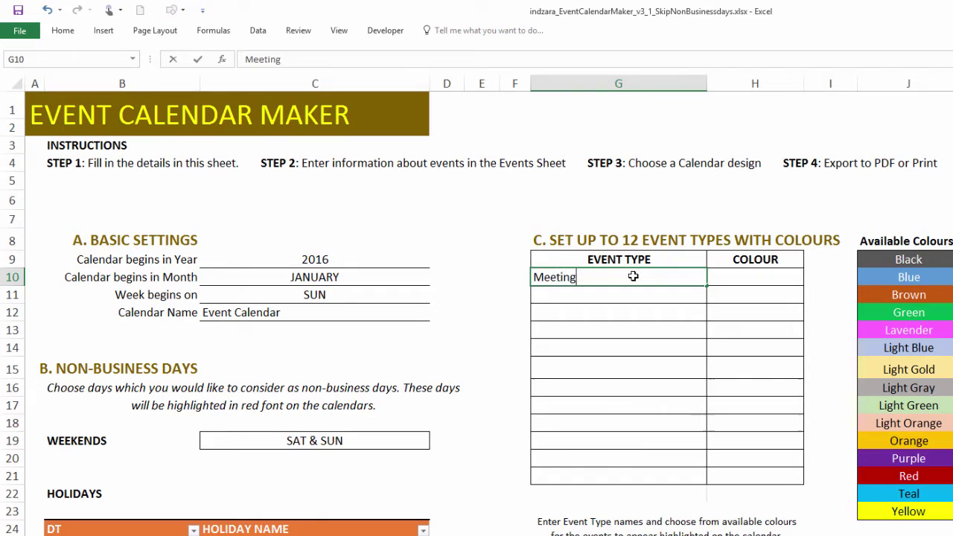
key(Tab)
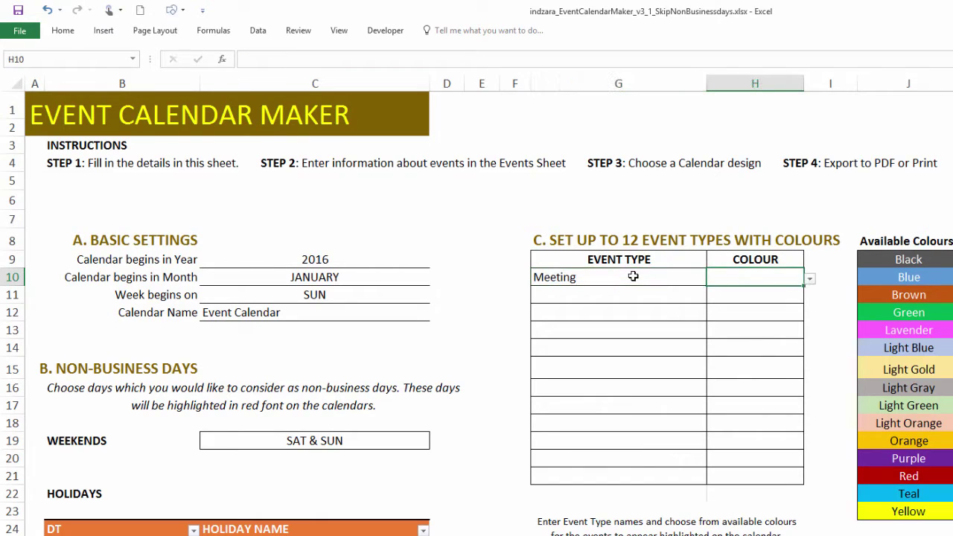
click(810, 278)
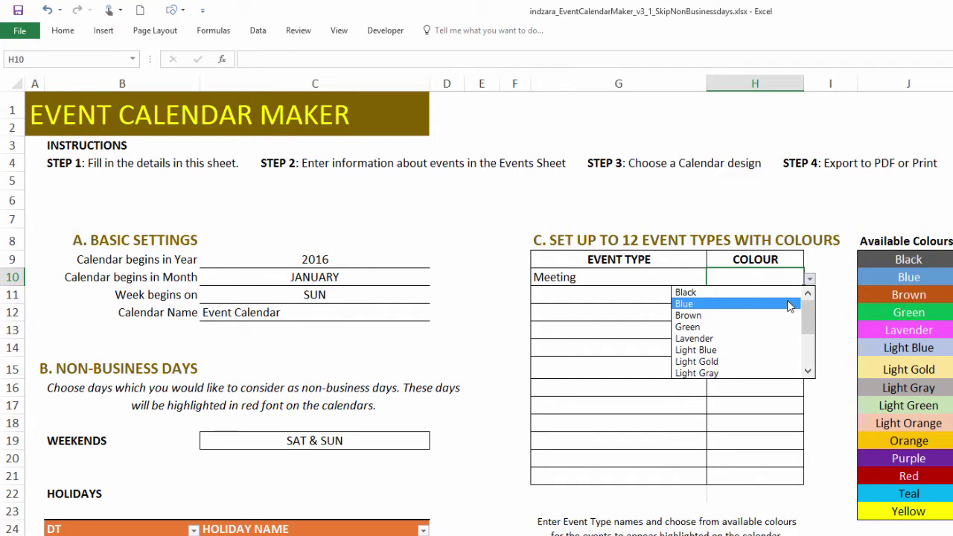
click(789, 305)
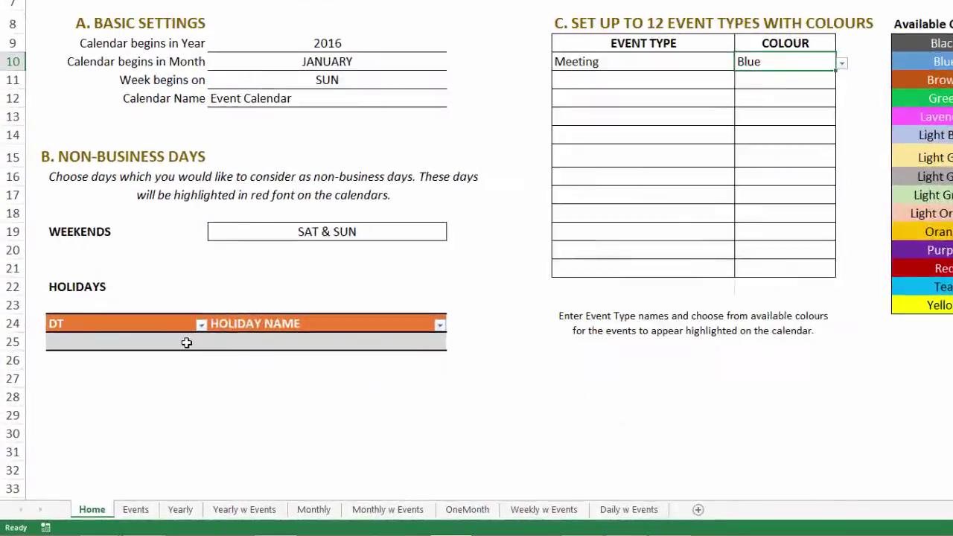
- Enter 2/15/2016 as the first date in the Holidays table
click(129, 405)
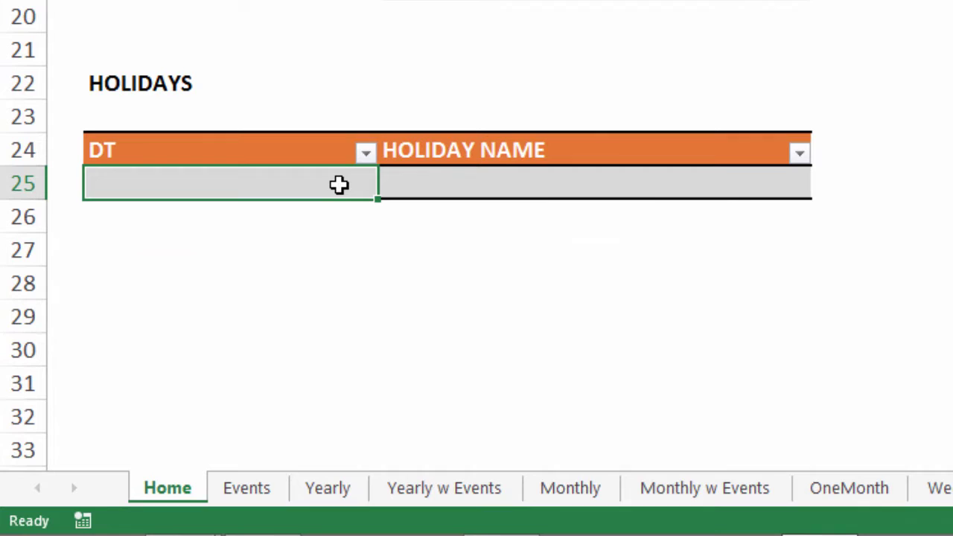
text(2/1)
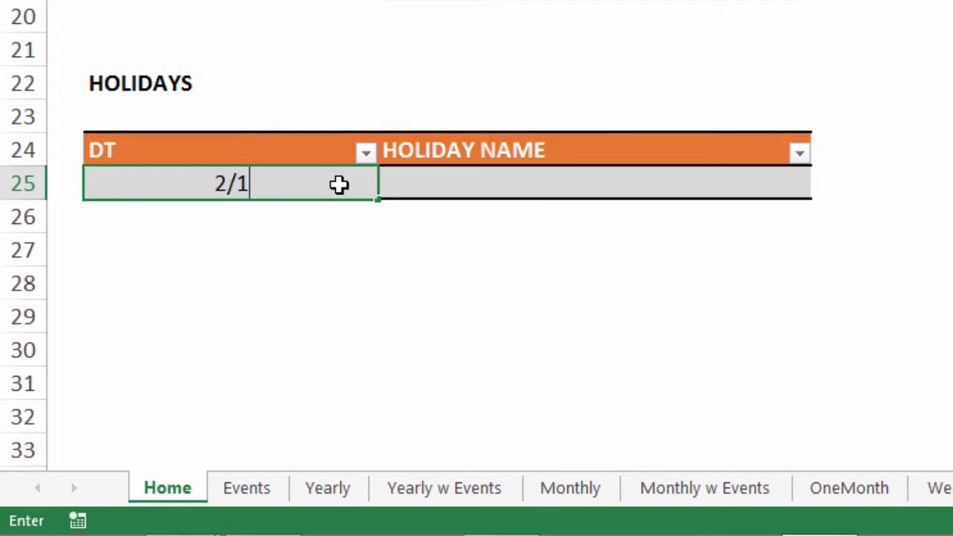
text(5/2016)
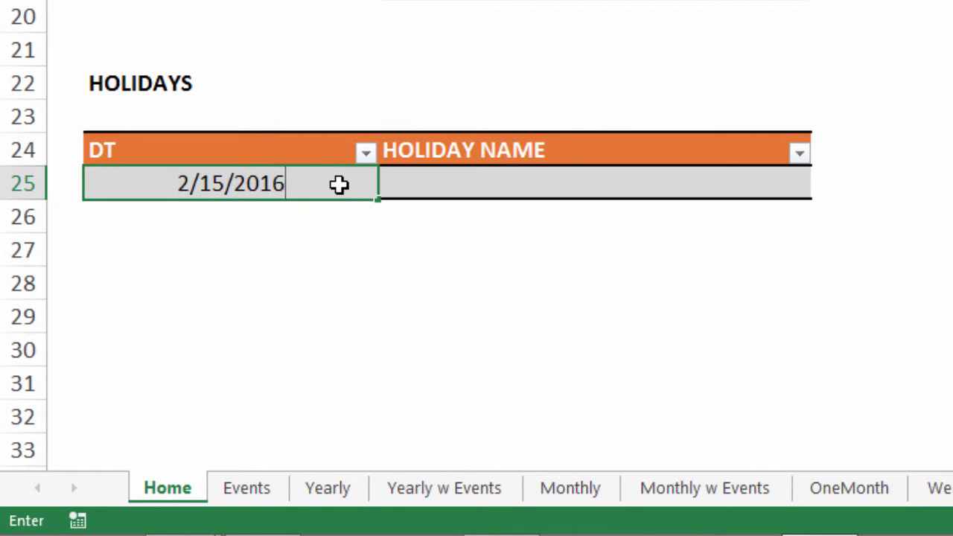
key(Return)
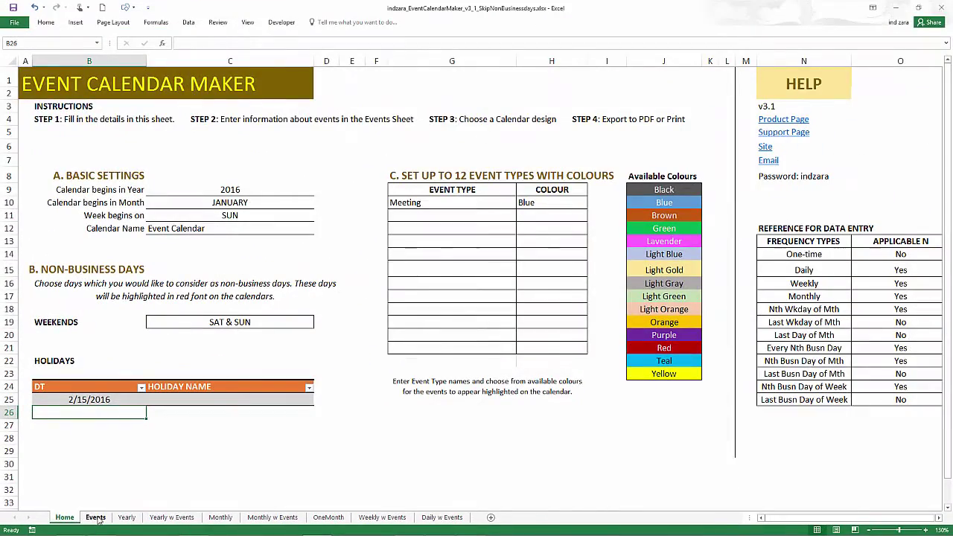
- Add an event named Weekly Meeting with the event type Meeting in the first row of the Events sheet
click(95, 517)
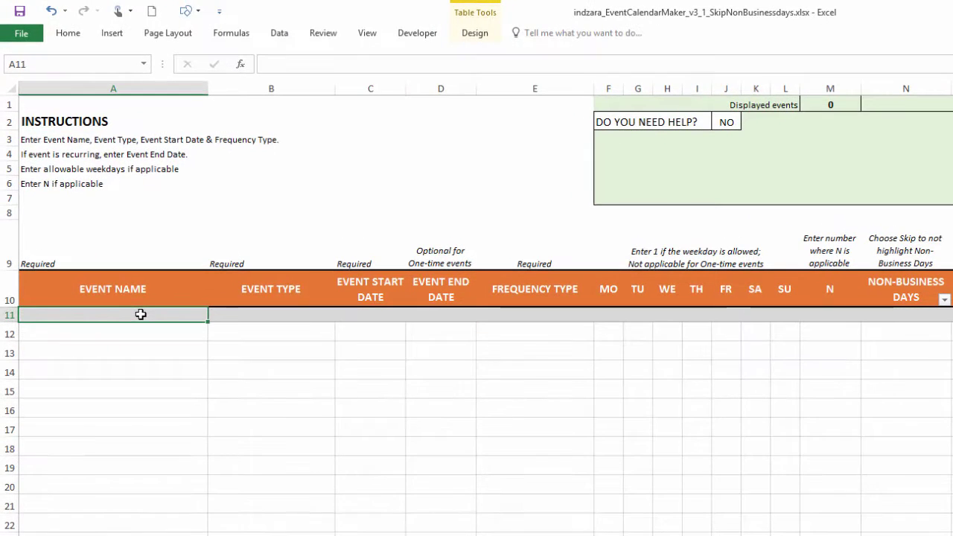
double_click(95, 213)
text(Weekly Meeting)
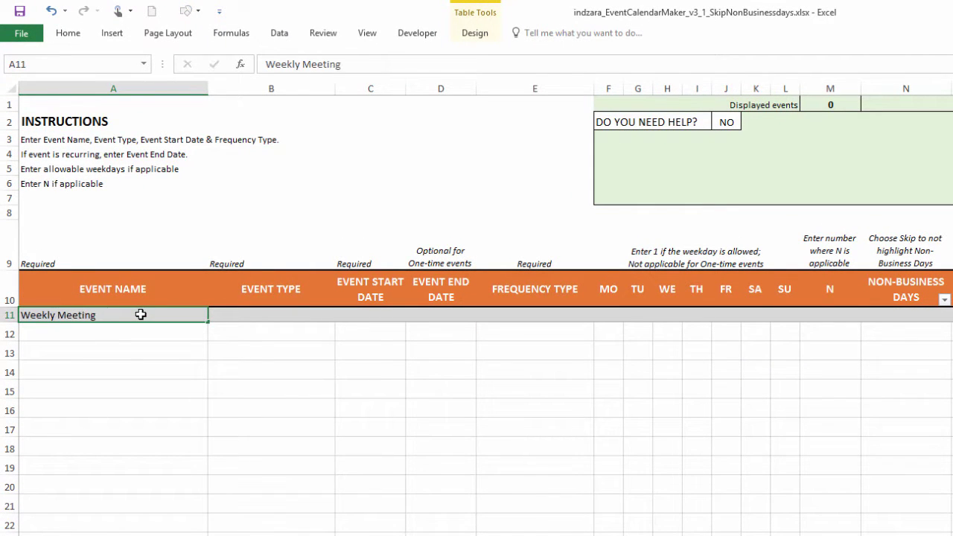
key(Tab)
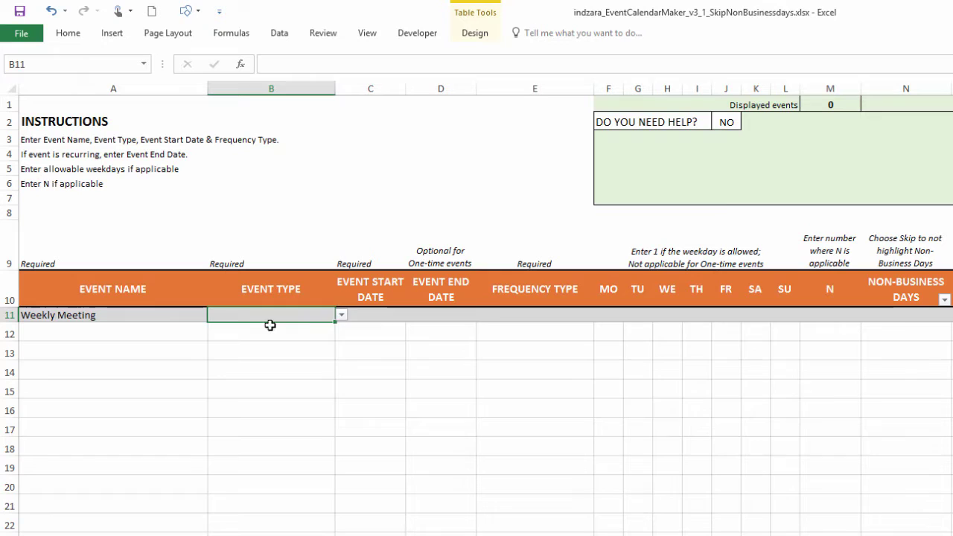
click(341, 315)
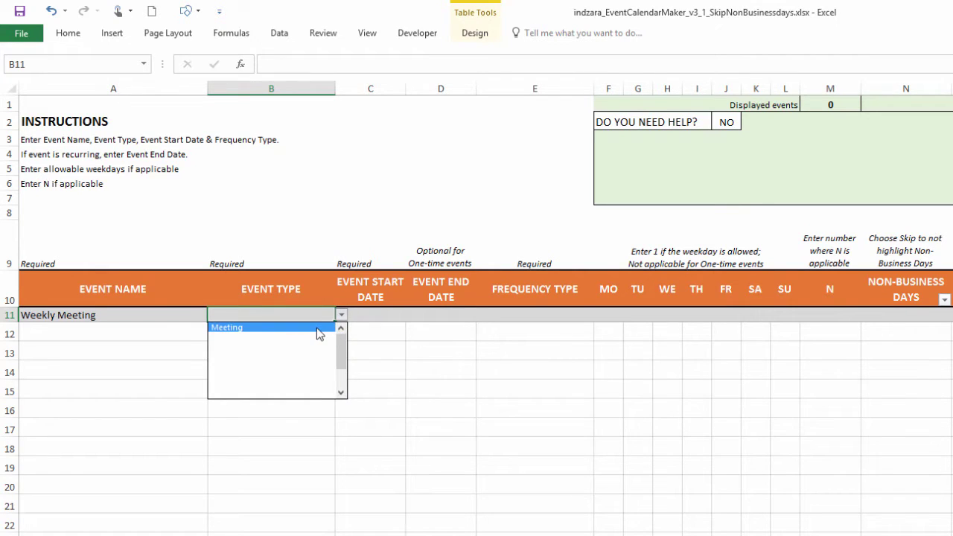
click(316, 328)
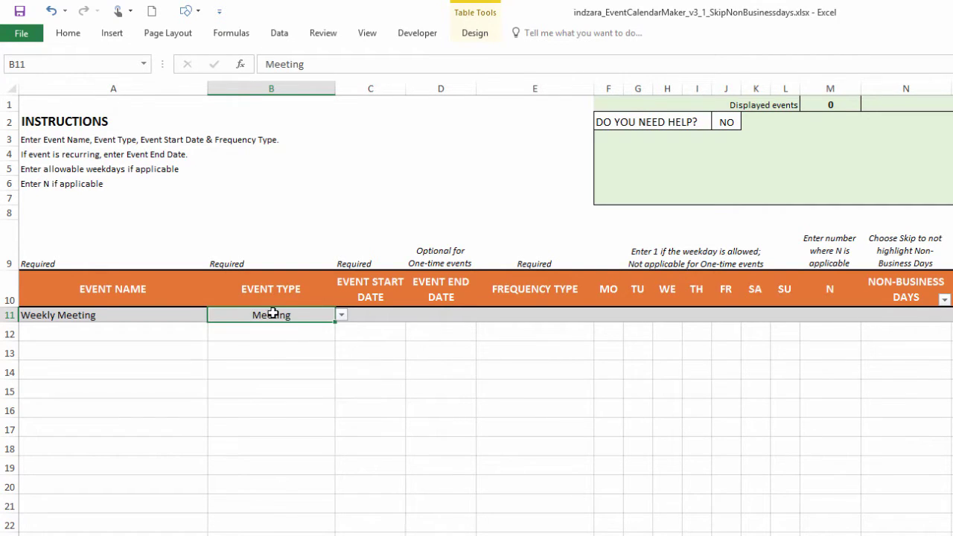
- Set the Weekly Meeting's start date to 1/1/2016 and its end date to 5/5/2016
click(362, 316)
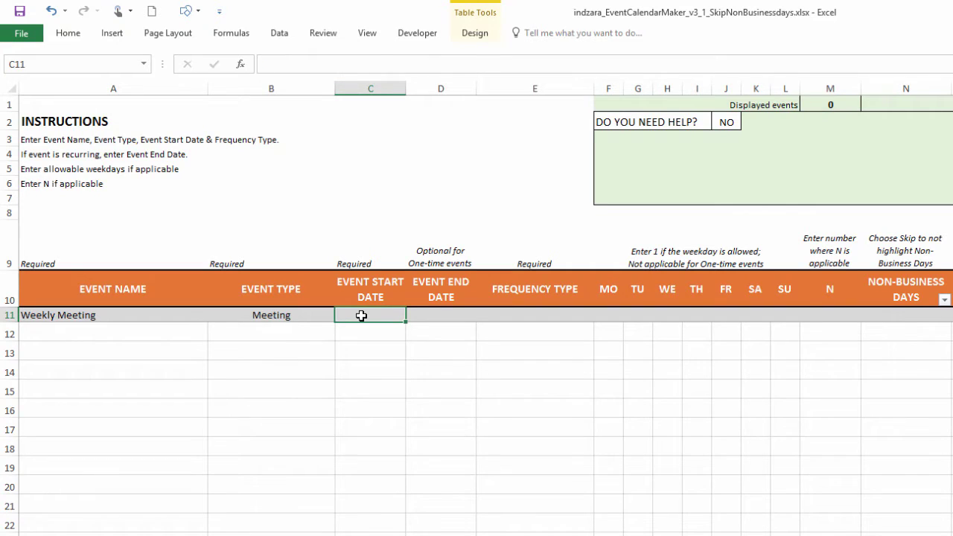
double_click(375, 316)
text(1/1/2015)
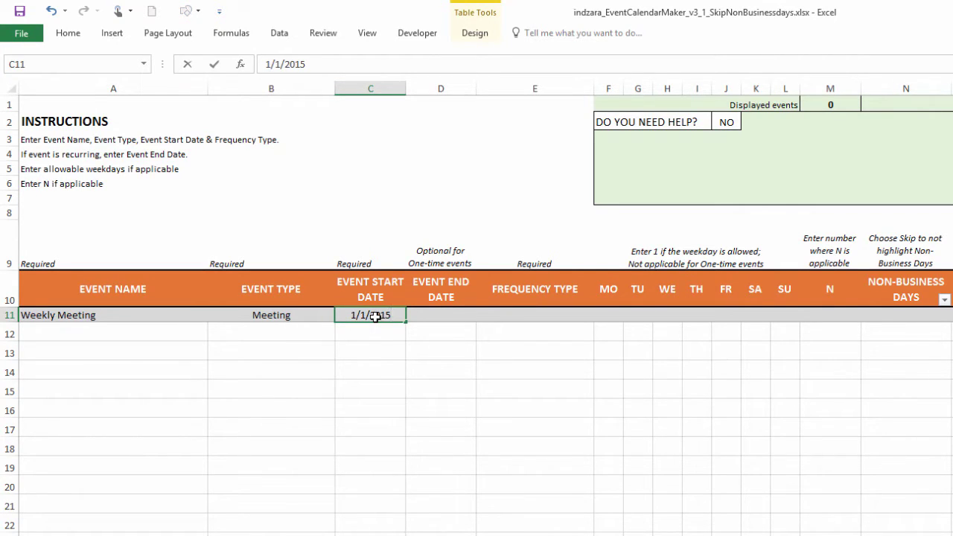
key(BackSpace)
text(6)
key(Tab)
text(5/5/2016)
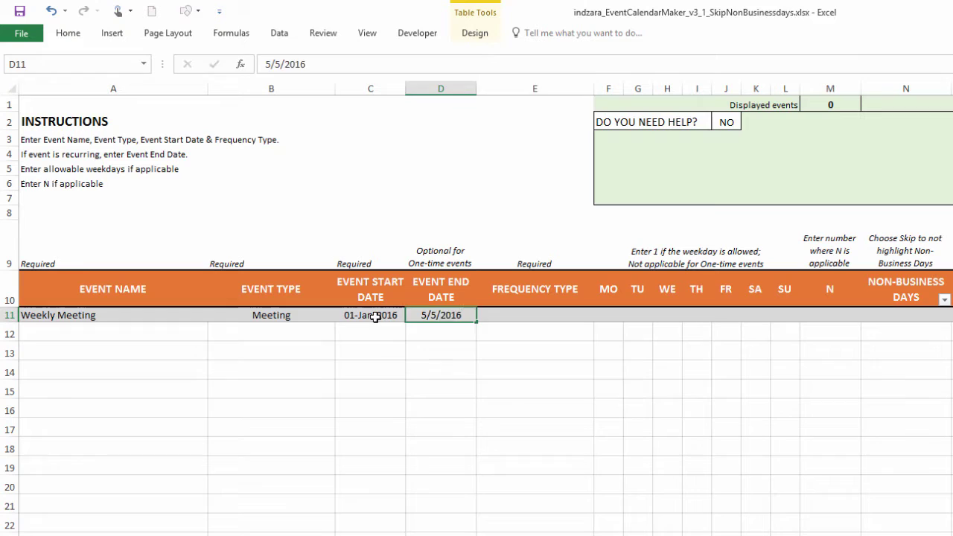
key(Tab)
- Set the Weekly Meeting's frequency type to Weekly and enter 1 under MO to allow Mondays
click(601, 317)
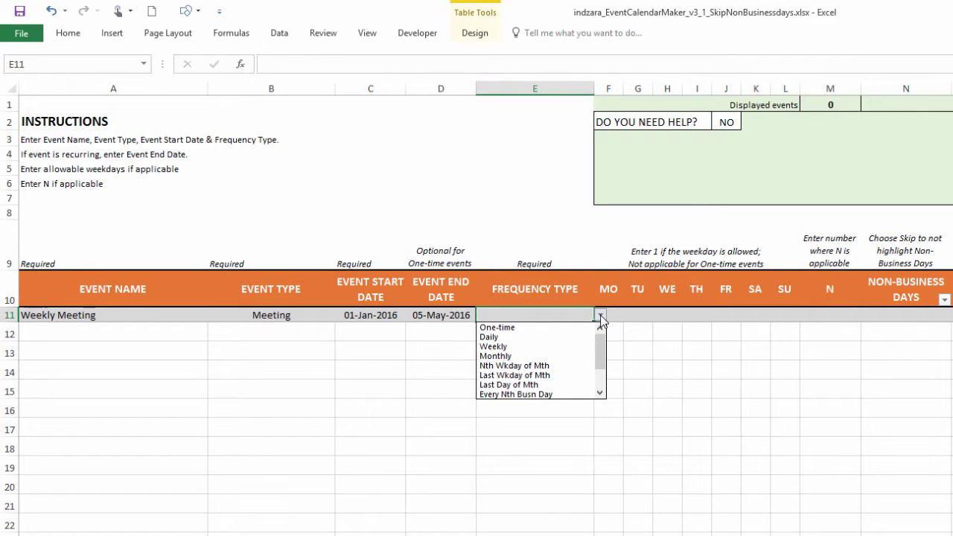
click(567, 346)
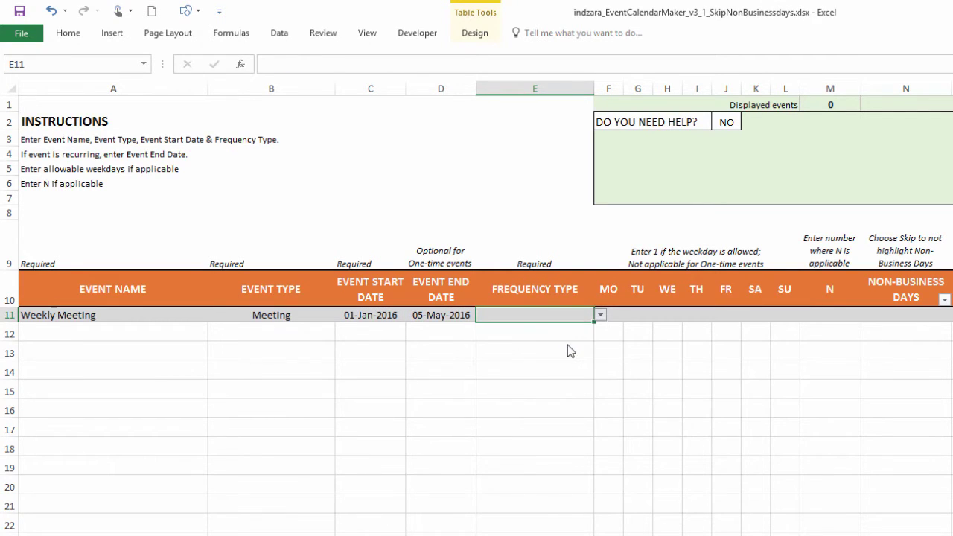
click(611, 312)
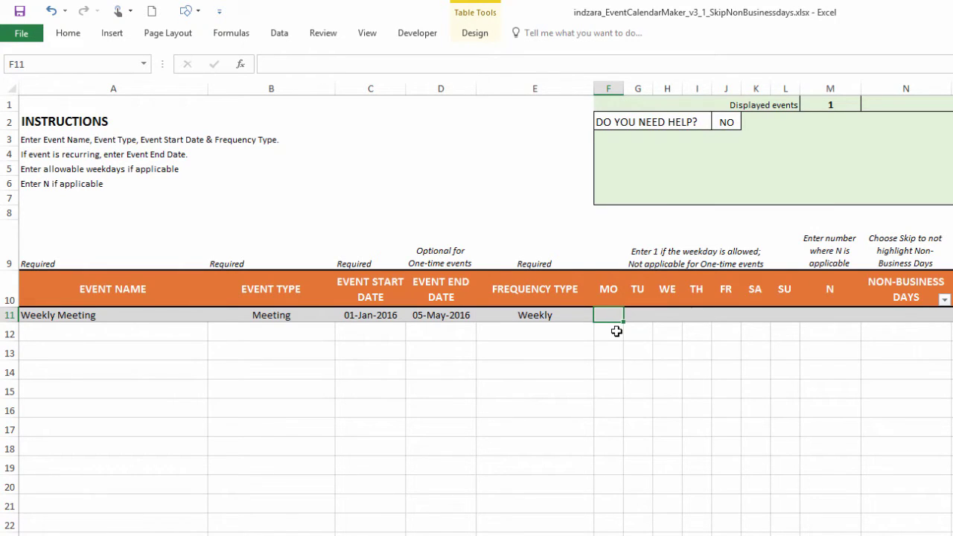
text(1)
key(Tab)
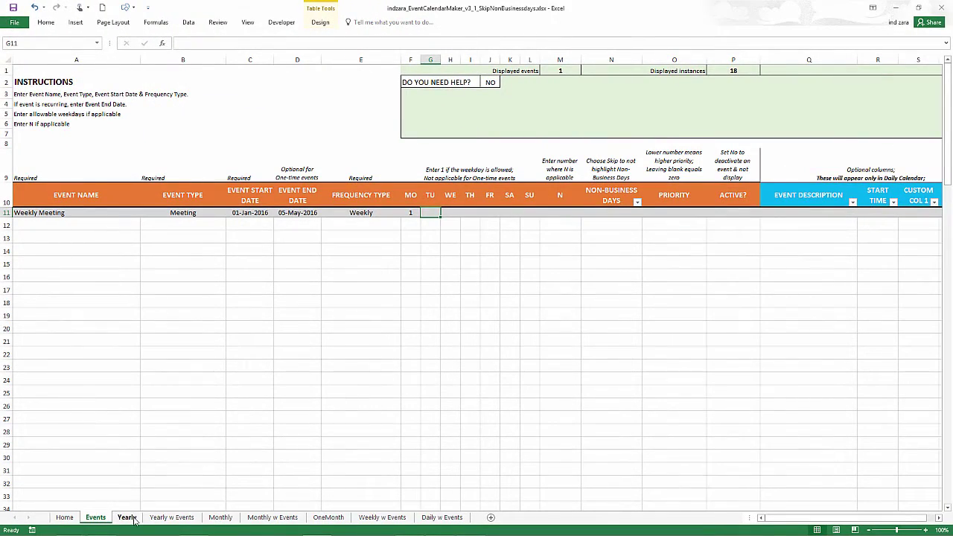
- Compare the highlighted event days in the Yearly calendar with the holiday date on the Home sheet
click(132, 519)
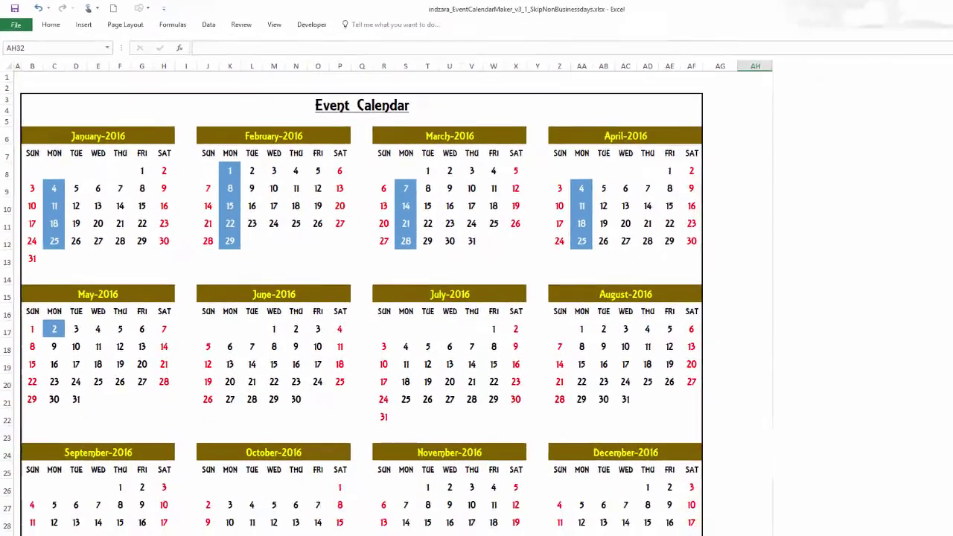
click(67, 518)
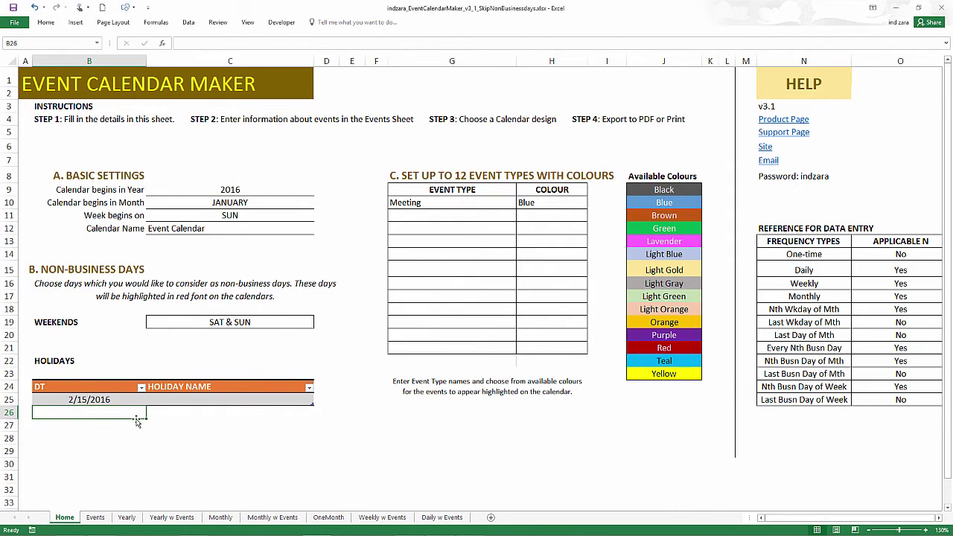
click(127, 518)
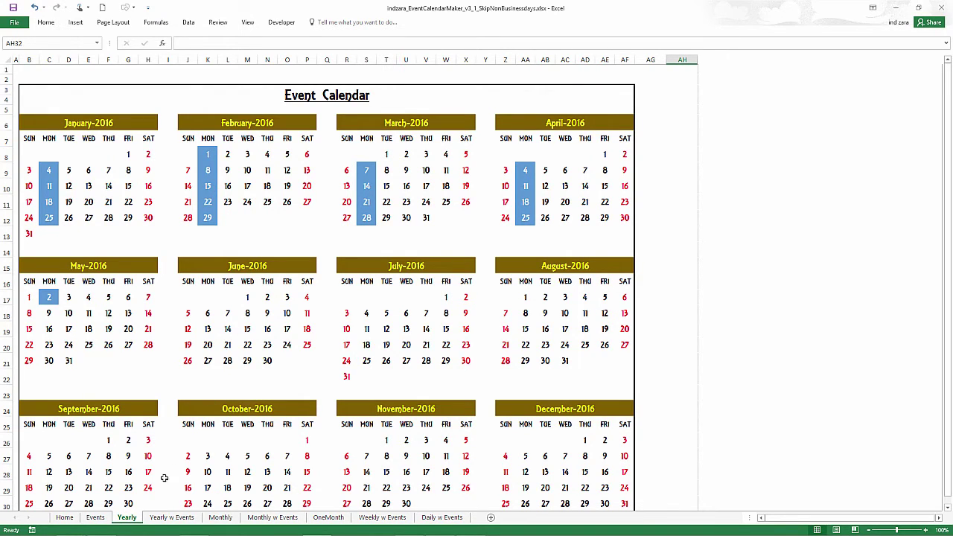
- Set the Weekly Meeting's Non-Business Days option to Skip on the Events sheet and check the Yearly calendar
click(96, 517)
click(640, 216)
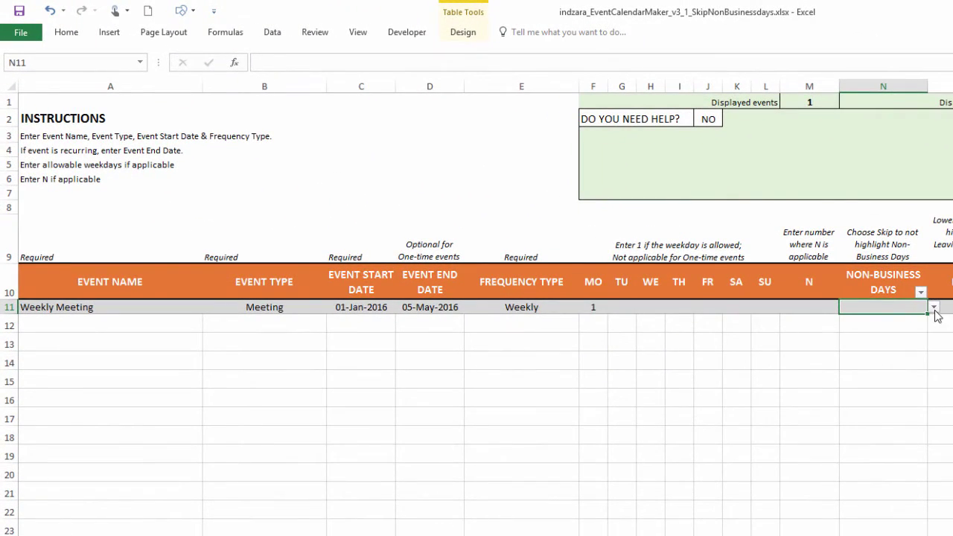
click(937, 315)
click(831, 319)
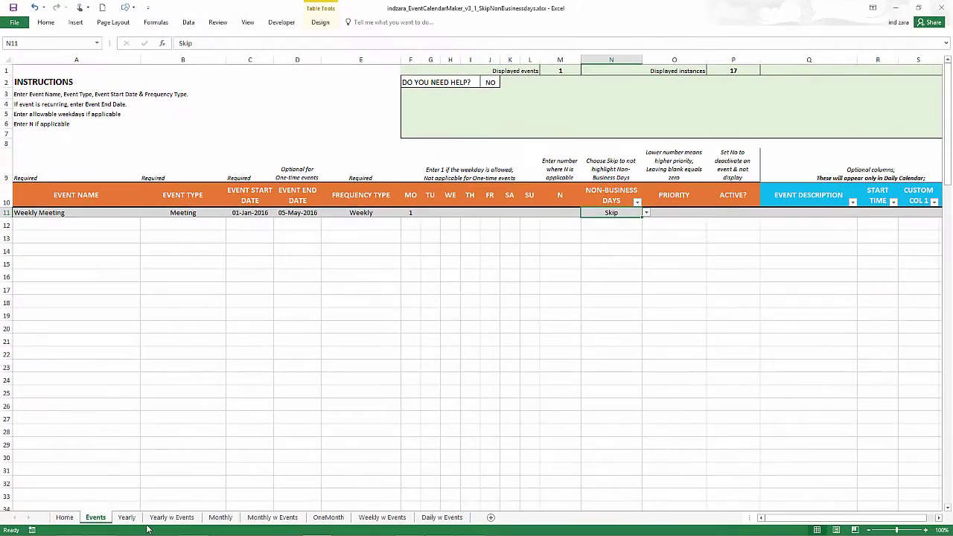
click(129, 526)
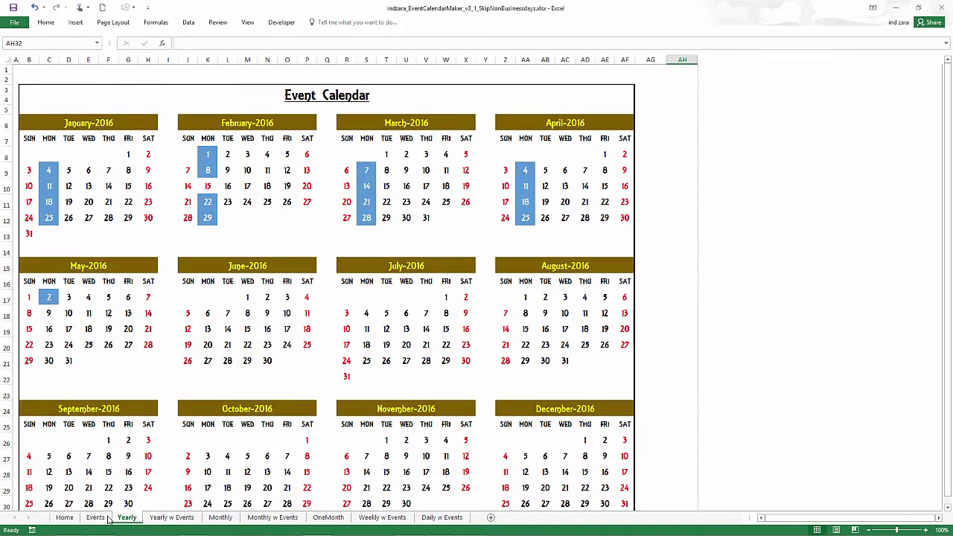
- Look through the available frequency types for the Weekly Meeting on the Events sheet, keeping the current choice
click(97, 518)
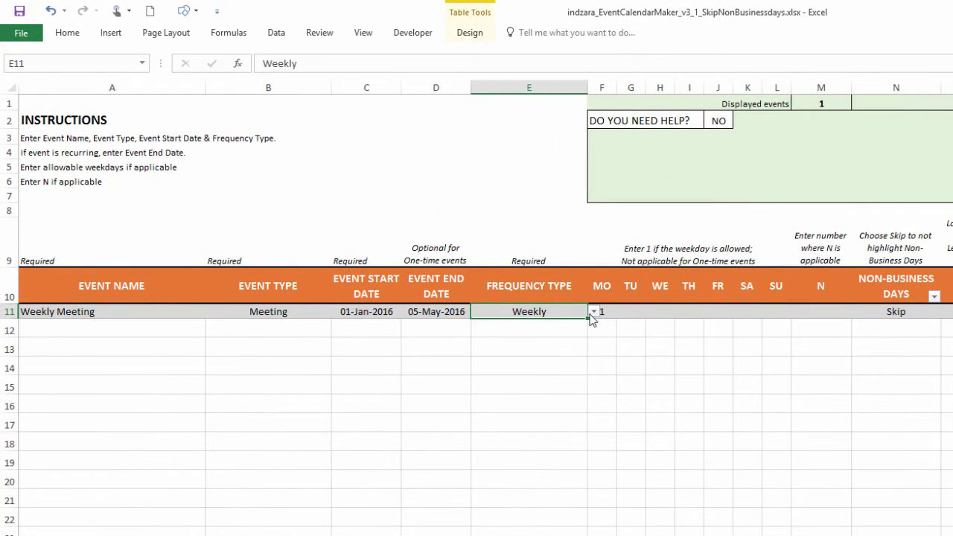
click(593, 313)
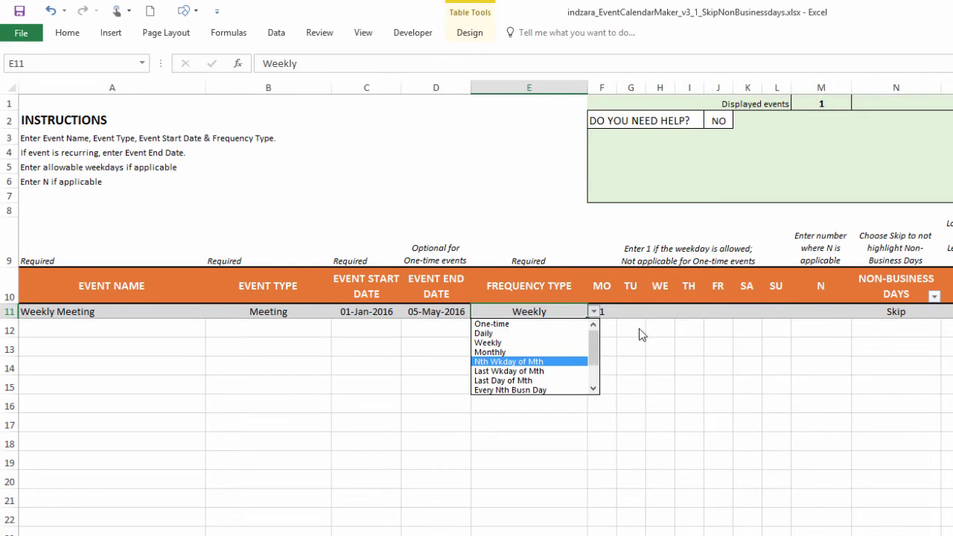
key(Escape)
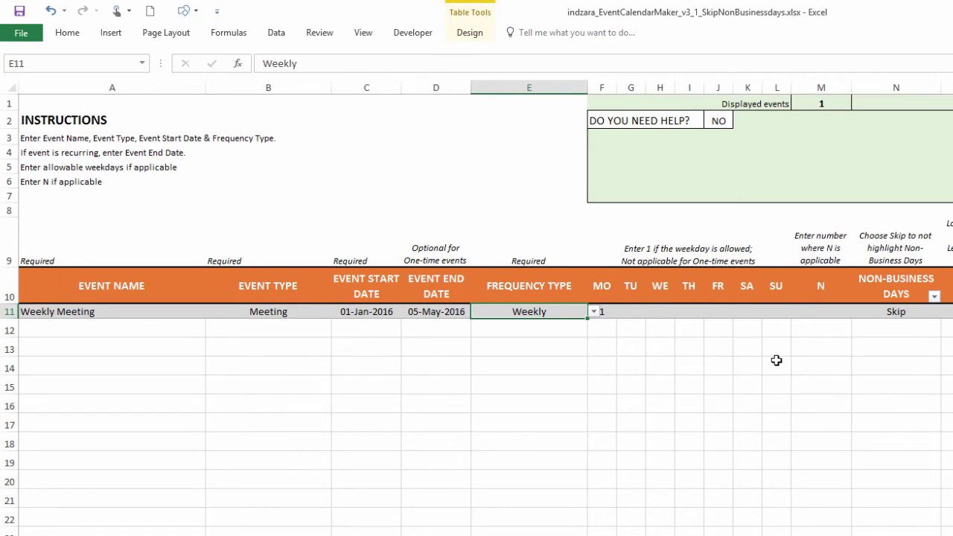
- Review the Weekly Meeting's Non-Business Days setting and examine the highlighted dates in the Yearly calendar
click(929, 314)
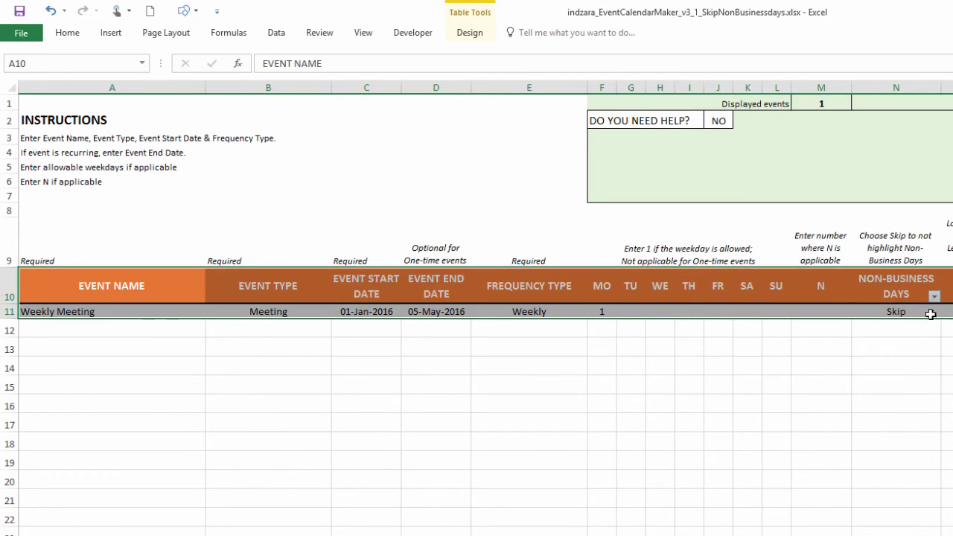
click(940, 314)
click(941, 314)
click(946, 314)
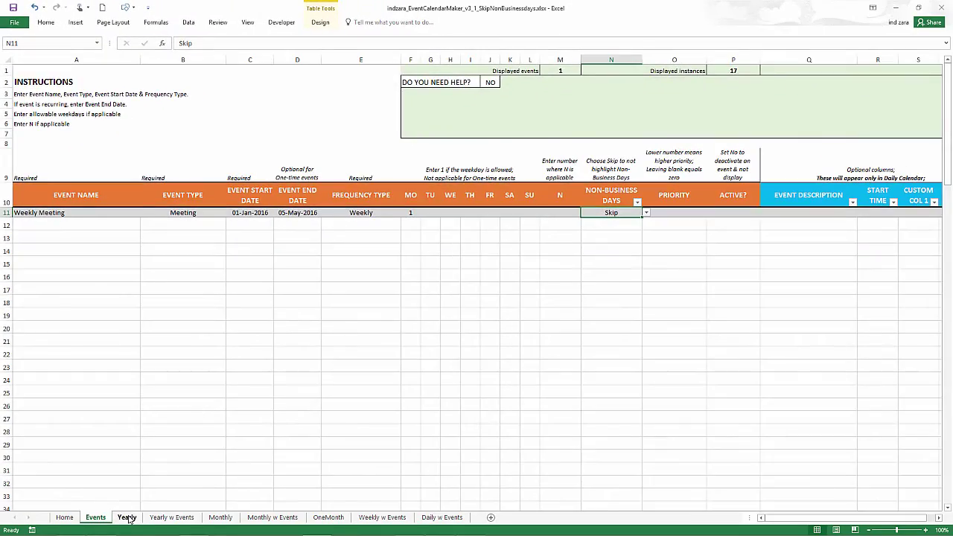
click(127, 518)
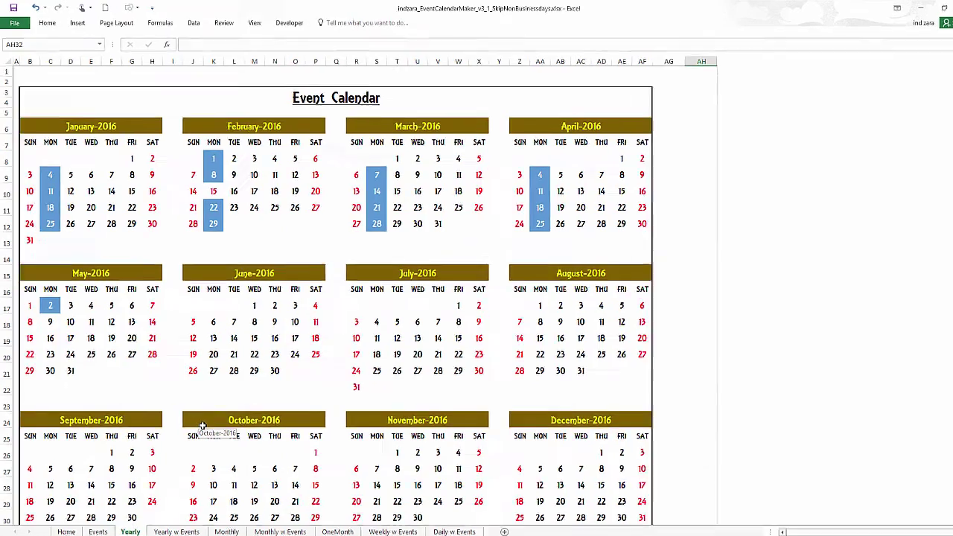